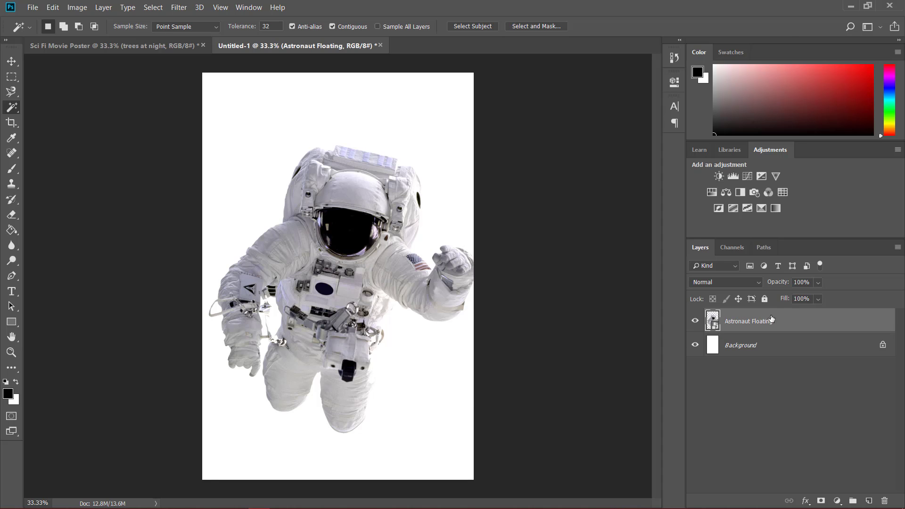
- Rasterize the Astronaut Floating layer and fill the white background around the astronaut with black using the Paint Bucket
right_click(771, 320)
left_click(691, 221)
key("g")
left_click(399, 373)
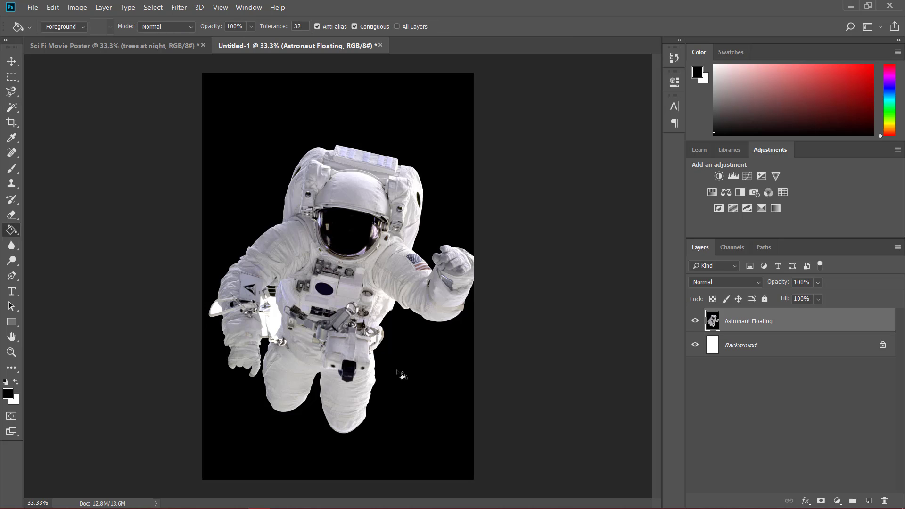
- Fill the remaining white gaps between the bent arm and the torso and inside the elbow loop with black
left_click(277, 322)
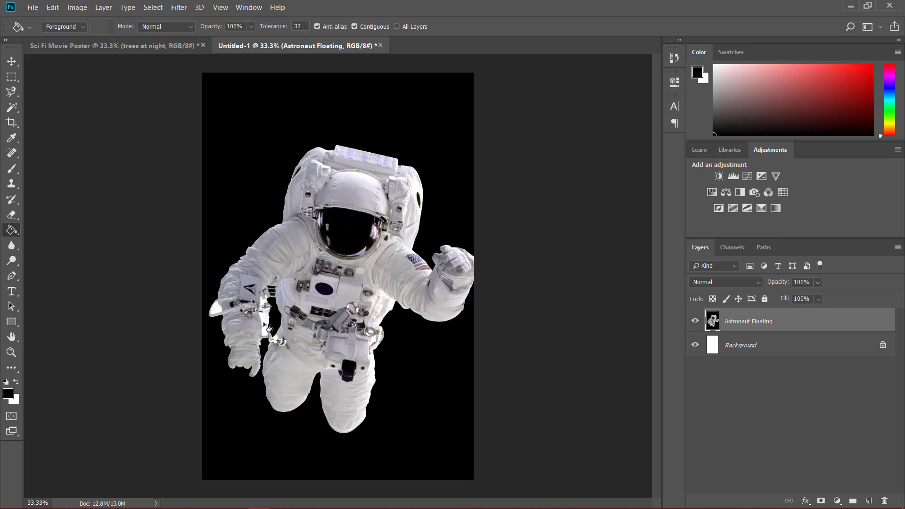
left_click(267, 327)
left_click(216, 312)
- Activate the Quick Selection tool and switch to the Sci Fi Movie Poster document
left_click(12, 108)
right_click(15, 111)
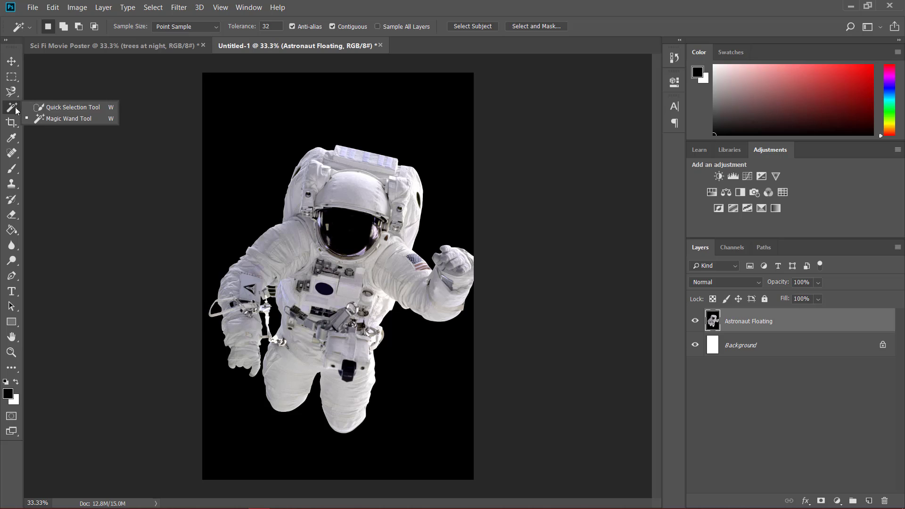
left_click(52, 105)
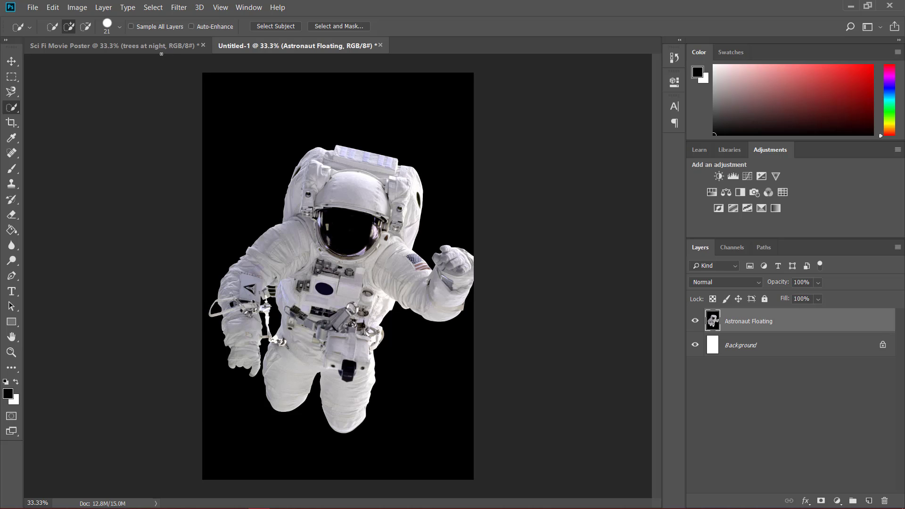
left_click(161, 47)
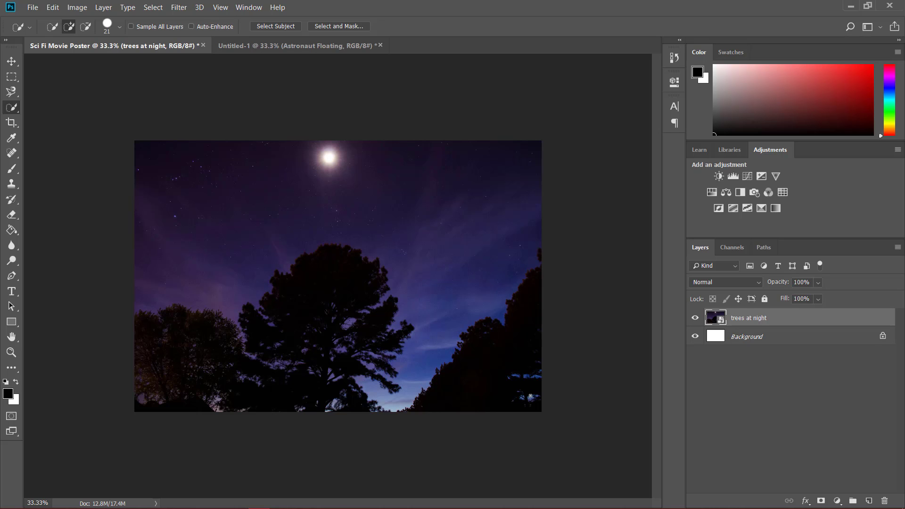
- Start a Color Range selection on the trees at night layer and sample the blue-purple sky
scroll(530, 396, "up", 5)
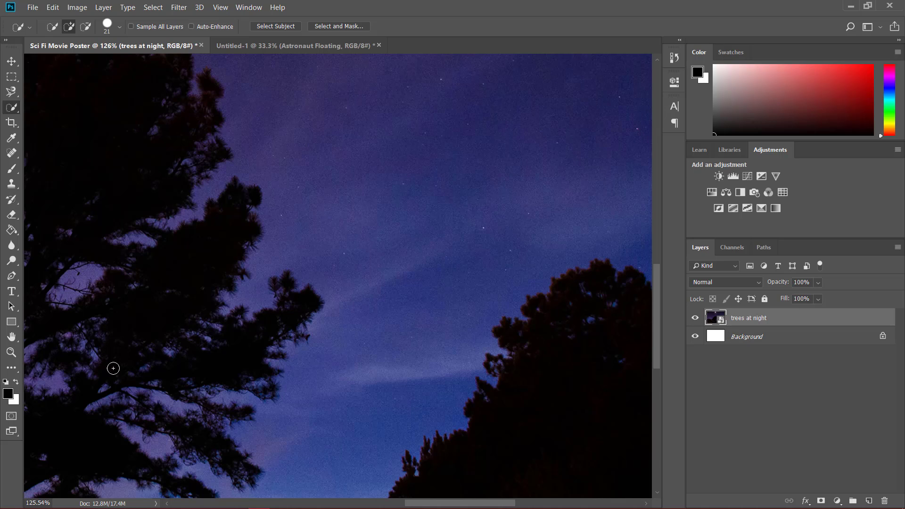
scroll(95, 344, "down", 3)
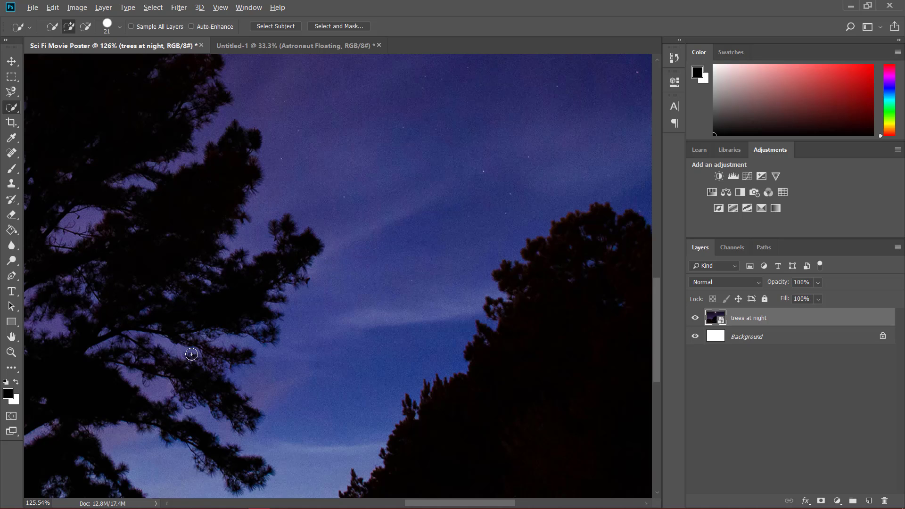
scroll(191, 354, "down", 6)
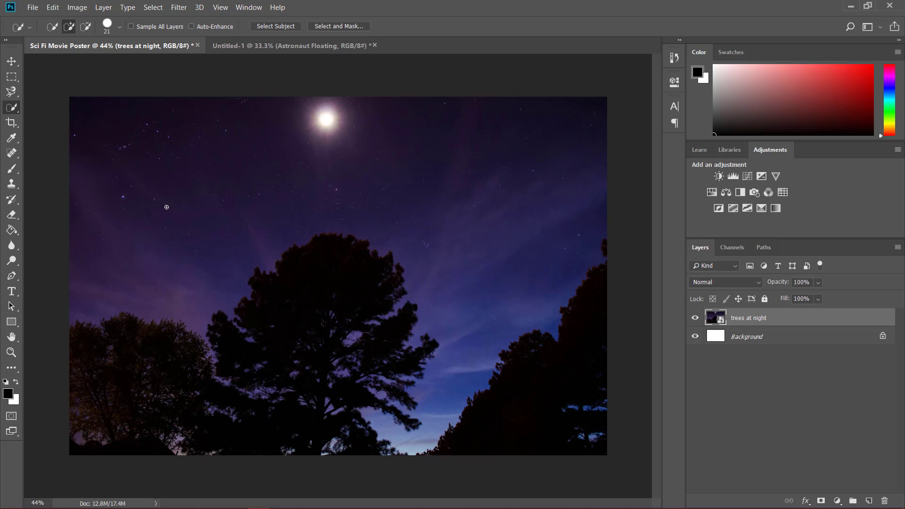
left_click(153, 7)
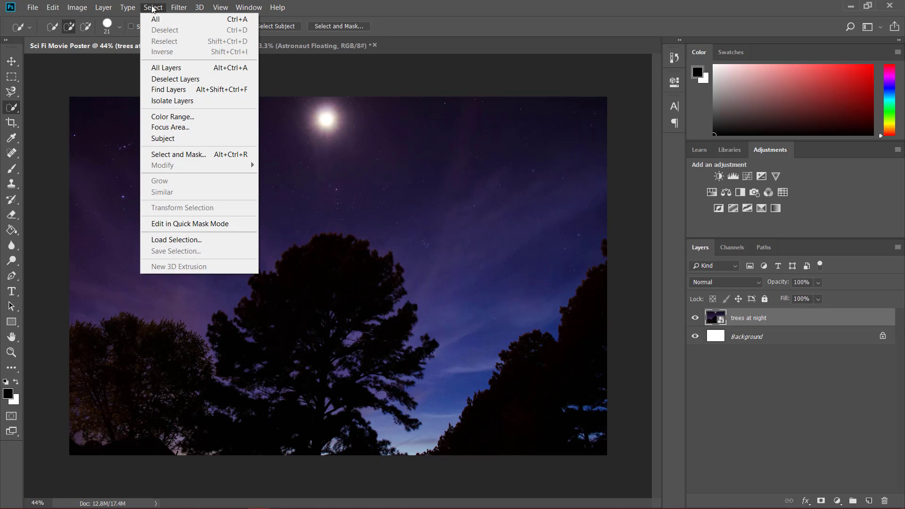
left_click(181, 118)
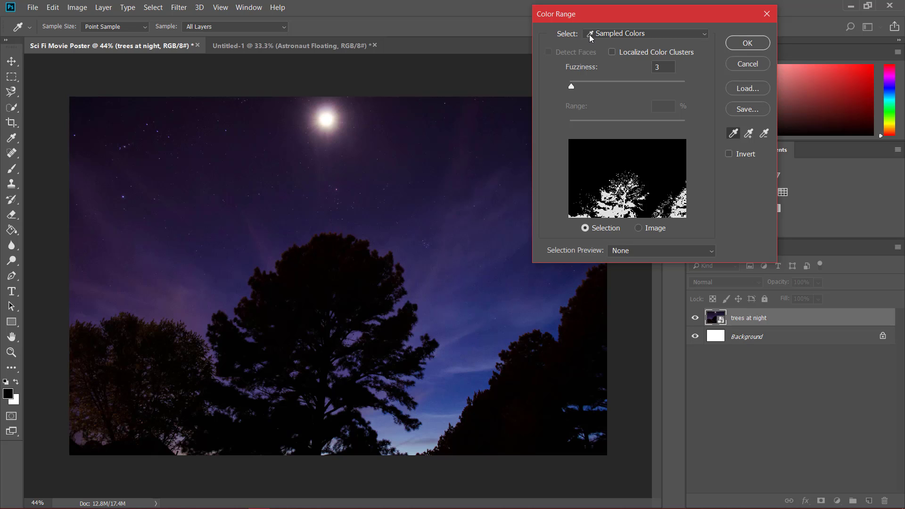
left_click_drag(432, 183, 612, 148)
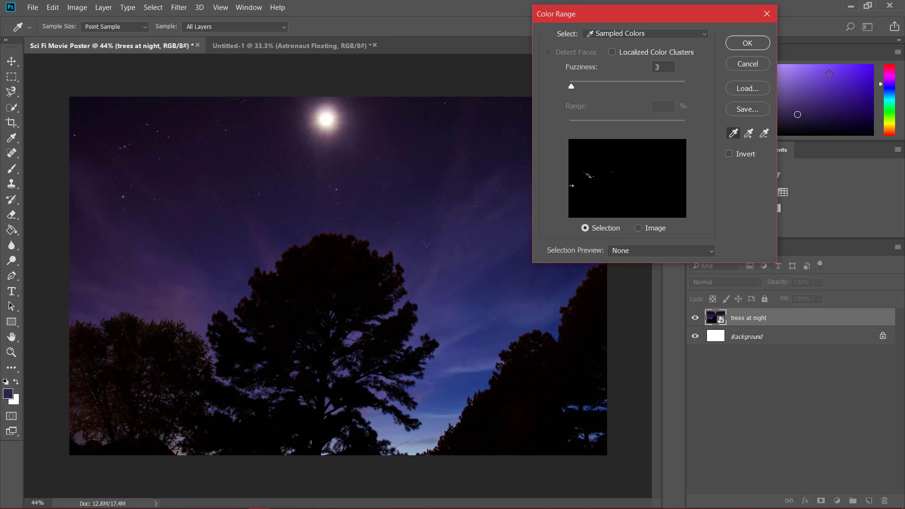
left_click_drag(488, 221, 423, 259)
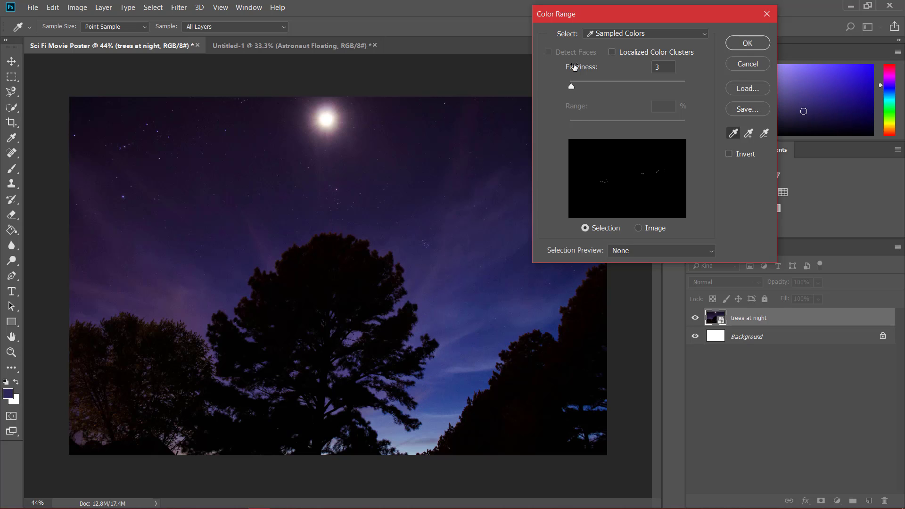
- Set the Color Range fuzziness to 61 and apply the sky selection
left_click_drag(729, 11, 513, 103)
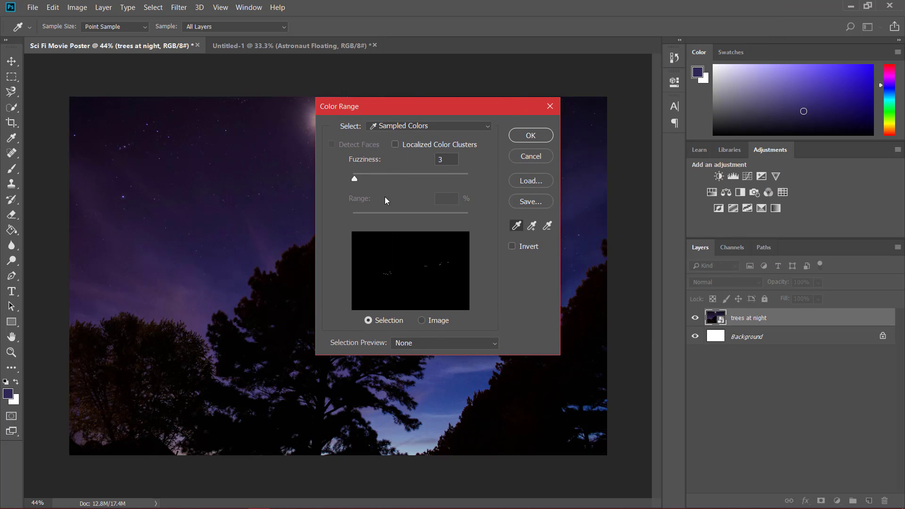
left_click_drag(355, 179, 416, 189)
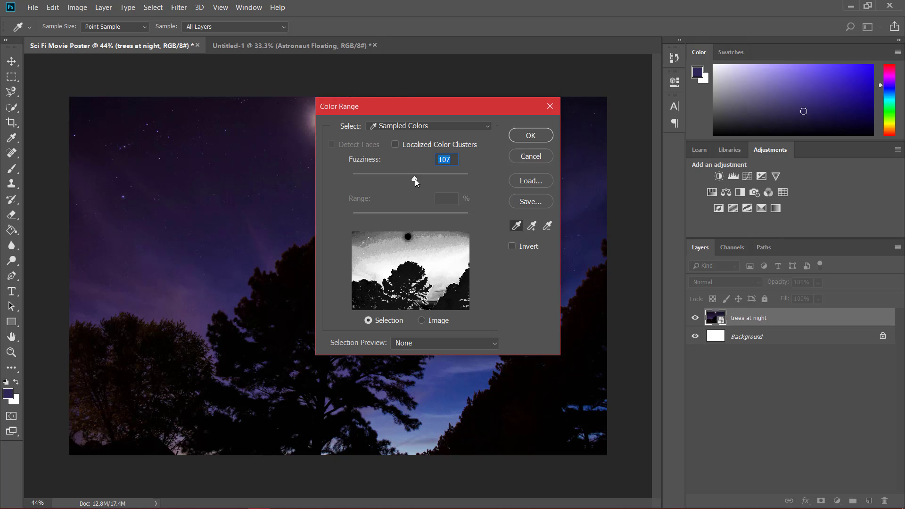
left_click_drag(415, 179, 374, 177)
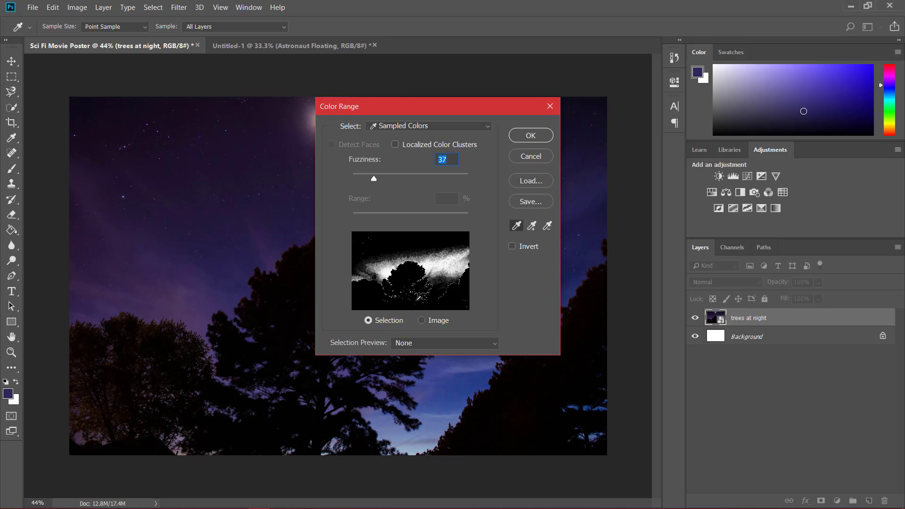
mouse_move(375, 177)
left_mouse_down()
mouse_move(366, 177)
mouse_move(388, 176)
left_mouse_up()
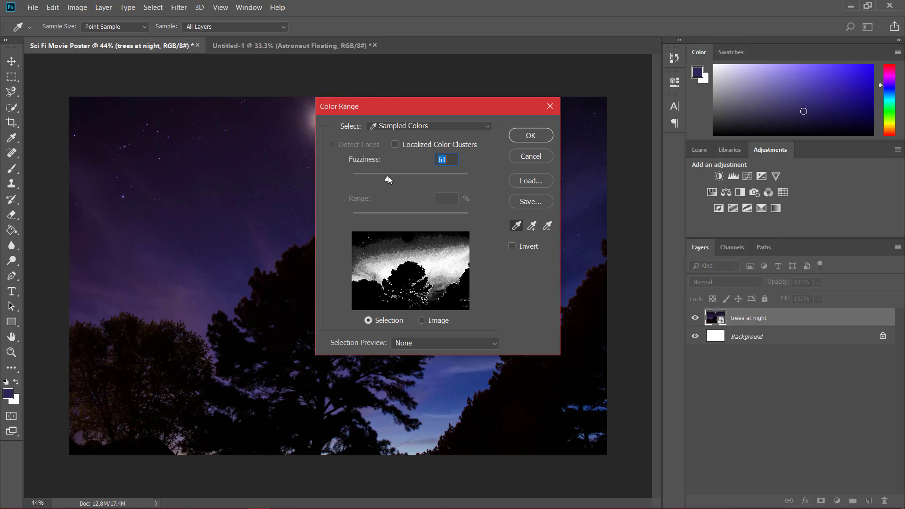
left_click_drag(442, 109, 802, 174)
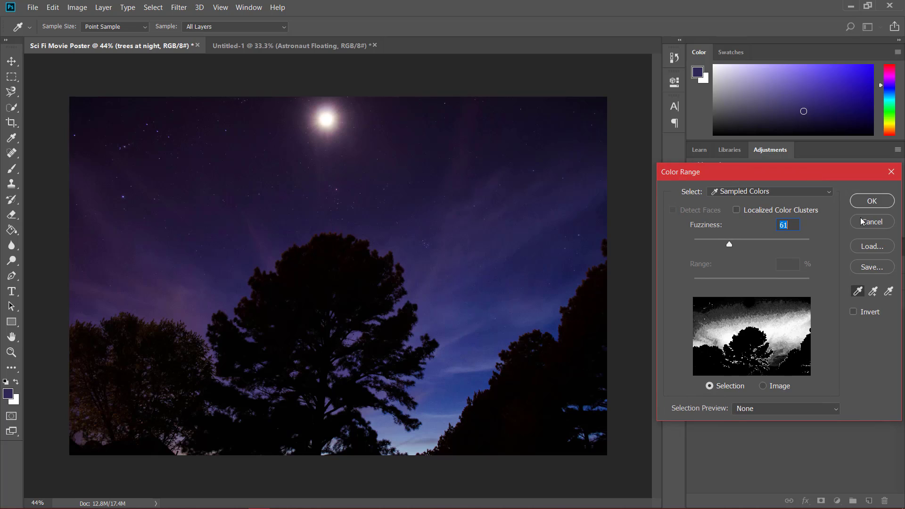
left_click(872, 201)
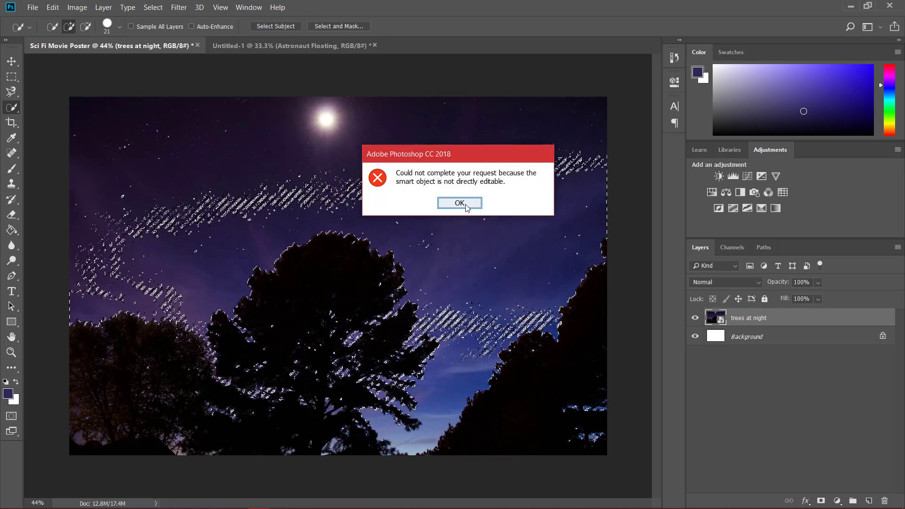
- Rasterize the trees at night layer and delete its sky, extending the selection over the whole sky with Quick Selection, and deselect
right_click(757, 319)
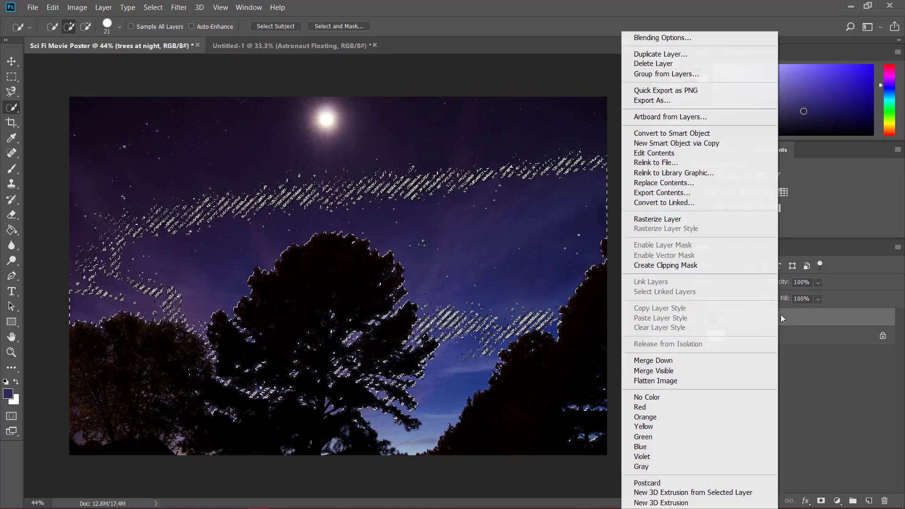
left_click(664, 221)
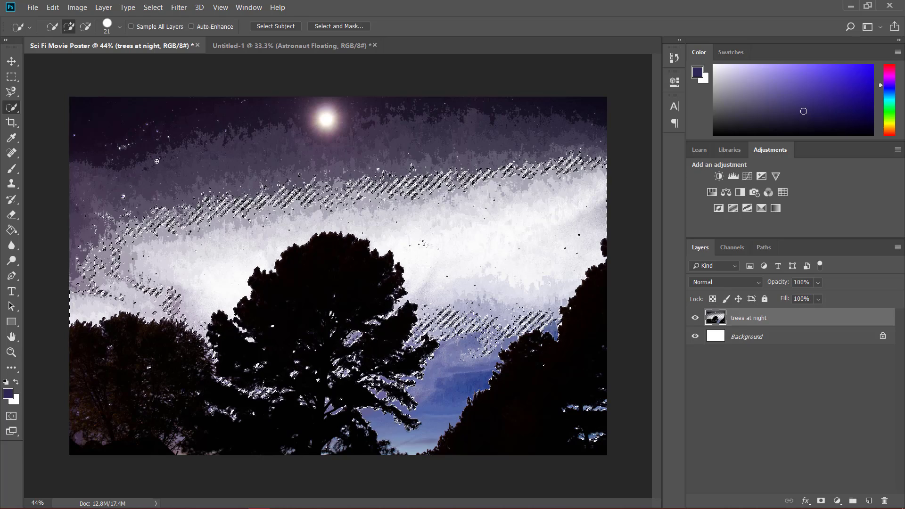
left_click_drag(132, 179, 309, 179)
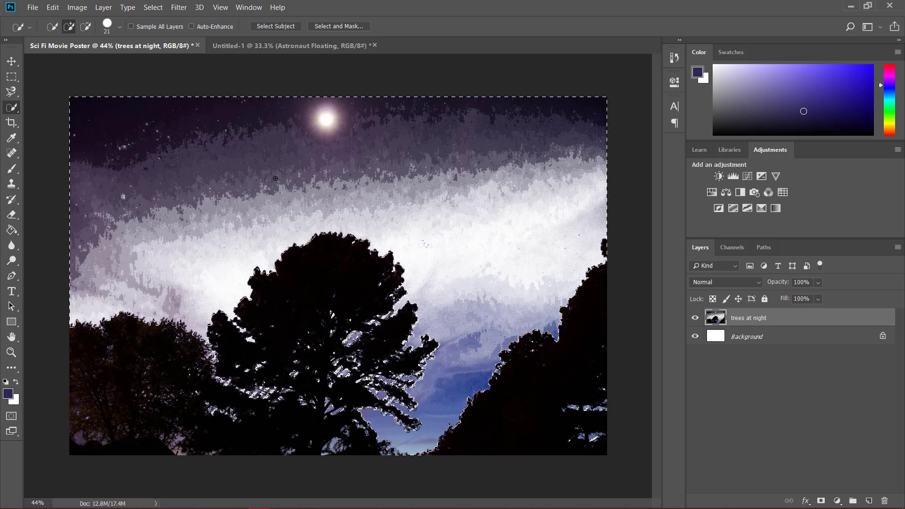
key("Delete")
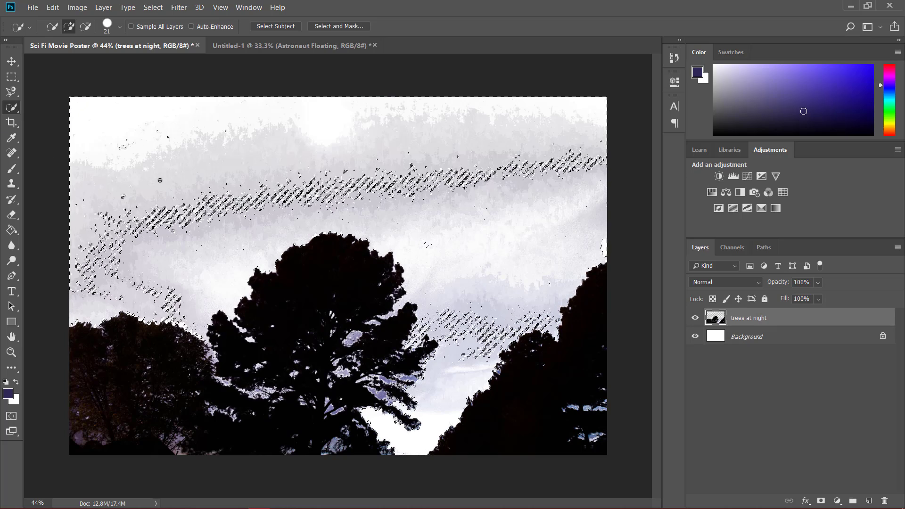
key("ctrl+d")
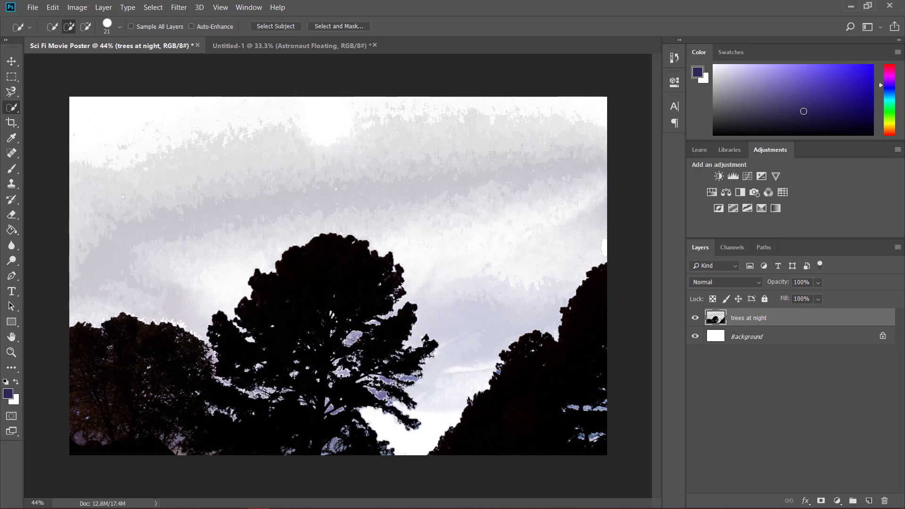
- Select the leftover purple-blue sky patches between the tree branches with Color Range and delete them
scroll(410, 386, "up", 5)
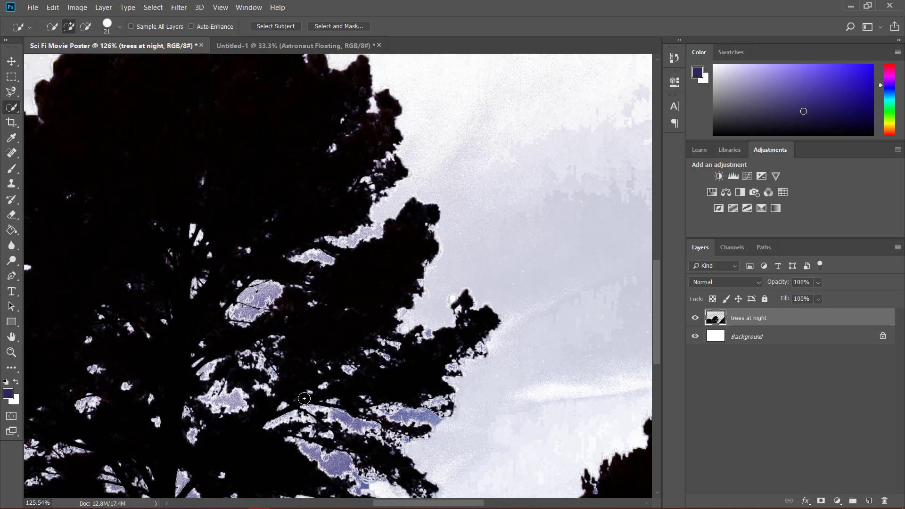
scroll(308, 408, "down", 2)
scroll(308, 408, "down", 1)
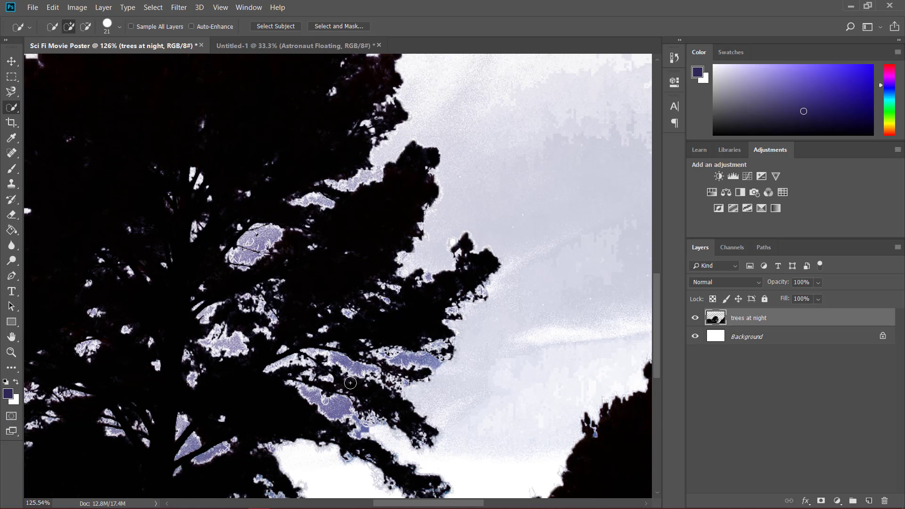
scroll(350, 379, "down", 3)
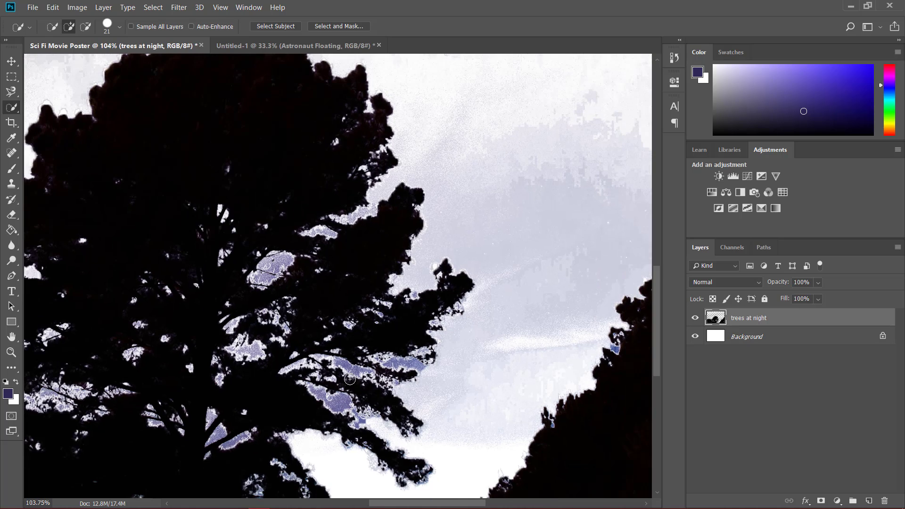
left_click(151, 10)
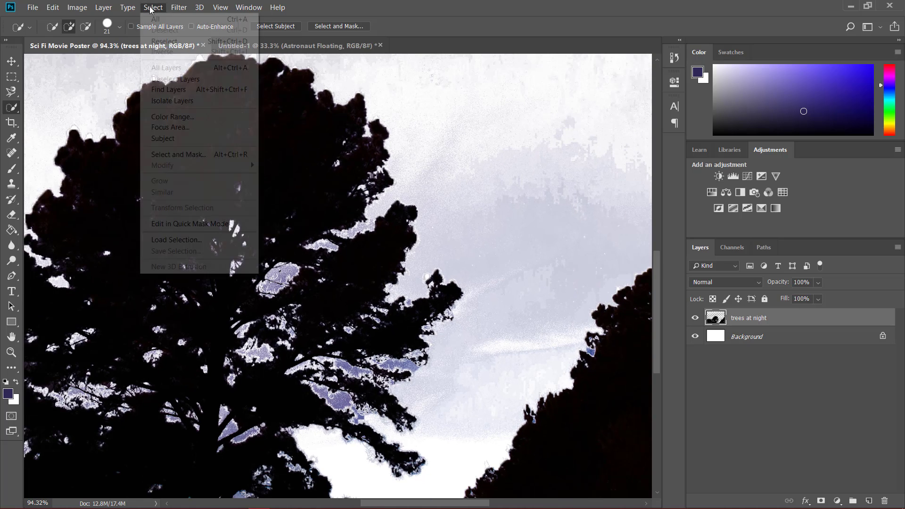
left_click(182, 118)
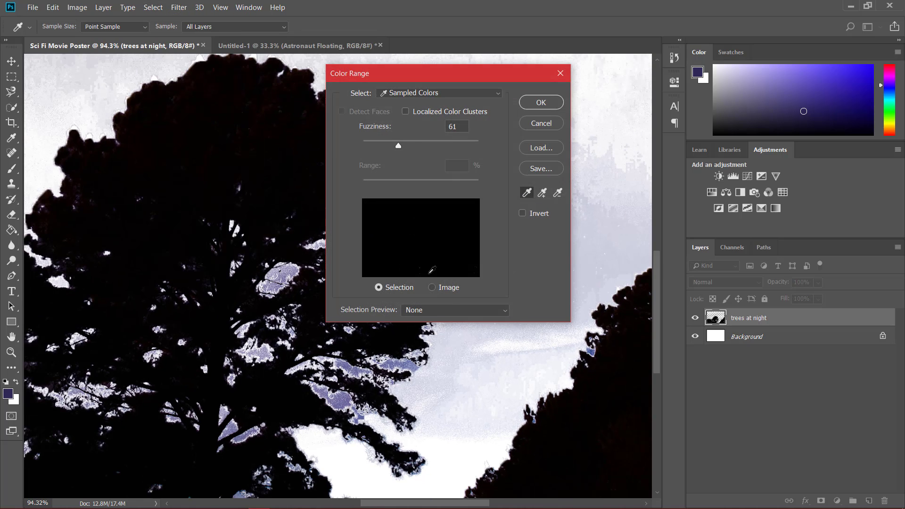
left_click_drag(421, 78, 745, 167)
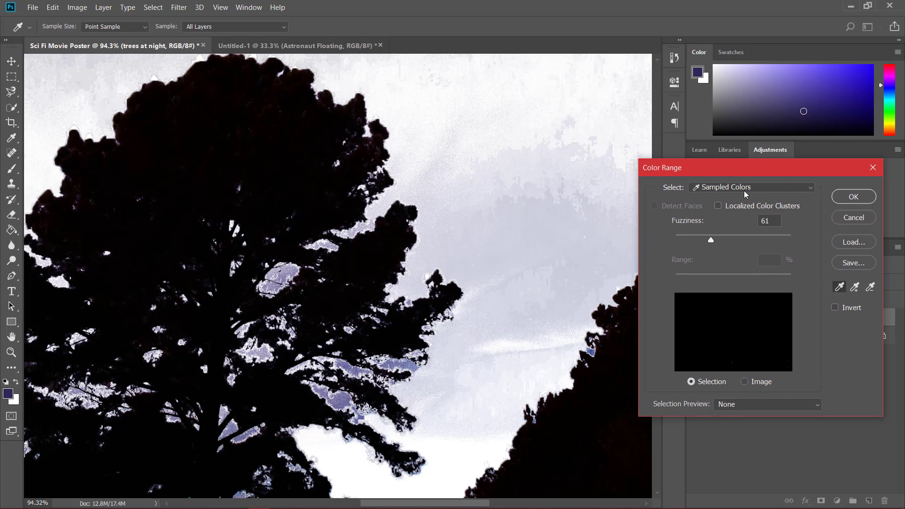
left_click(393, 366)
left_click(396, 367)
left_click(398, 366)
left_click(395, 364)
left_click(395, 363)
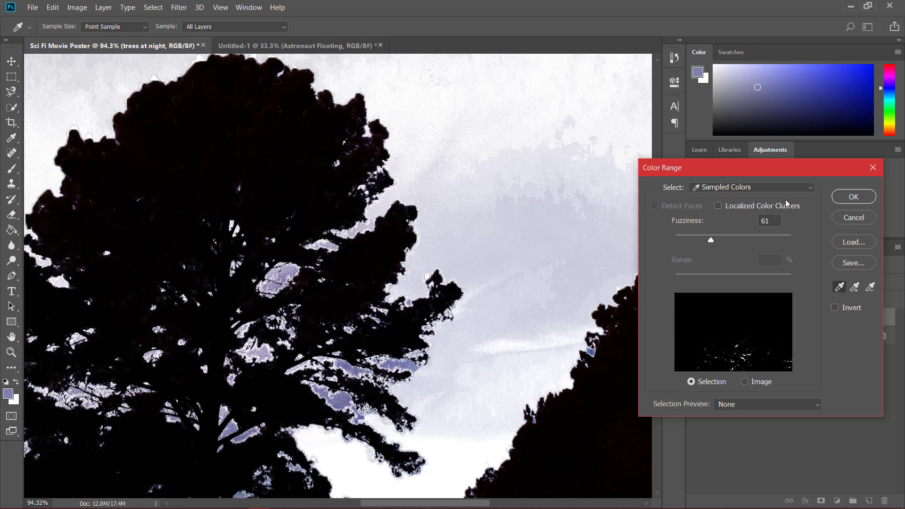
left_click(852, 198)
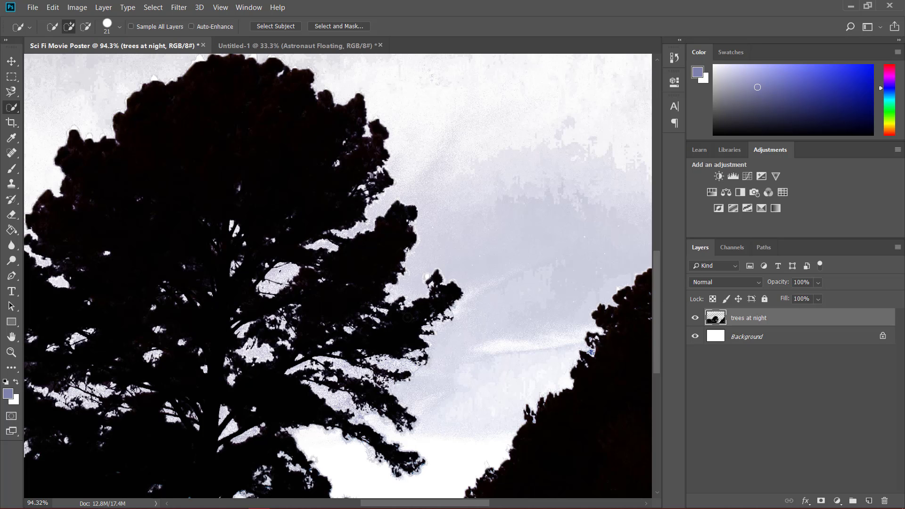
- Activate the Magic Wand tool for the tree image
scroll(408, 317, "down", 3)
scroll(409, 318, "down", 1)
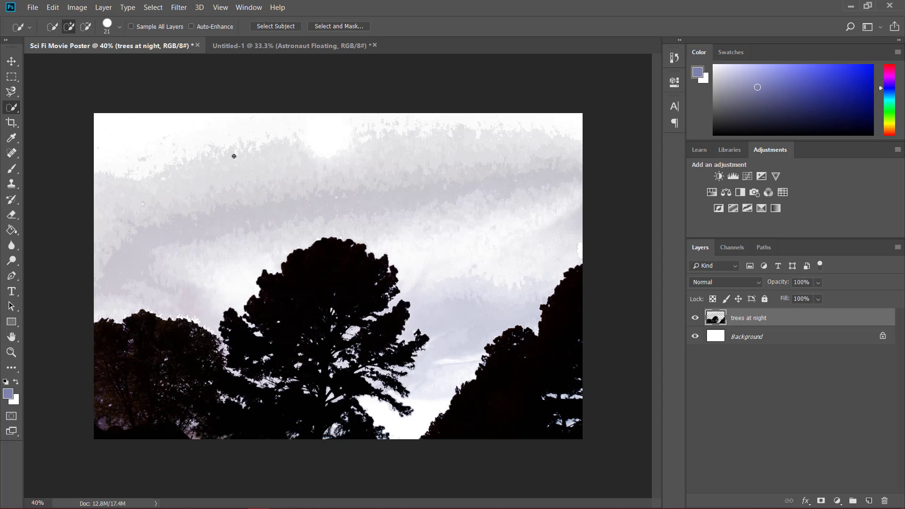
right_click(9, 107)
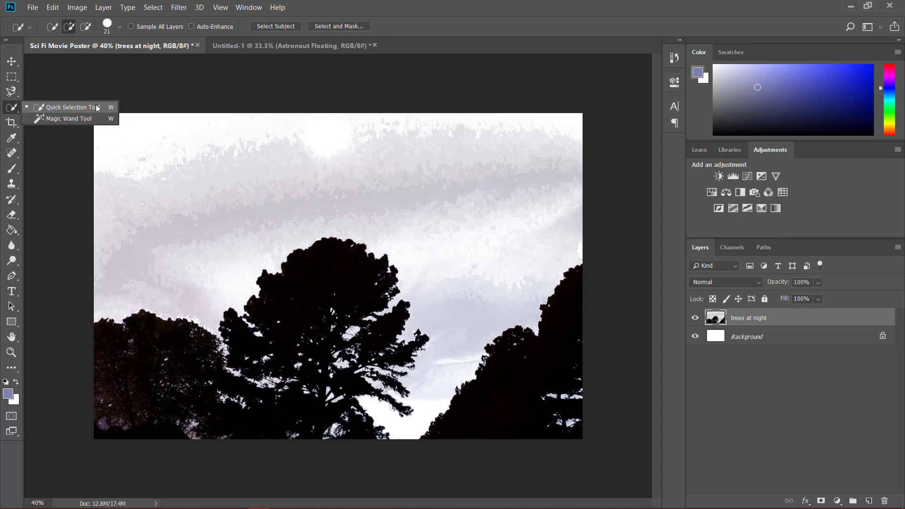
left_click(69, 118)
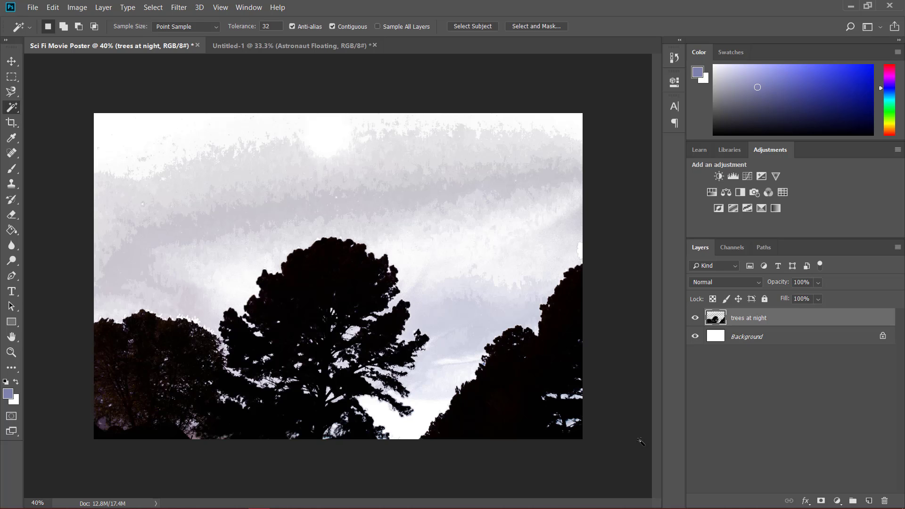
mouse_move(613, 508)
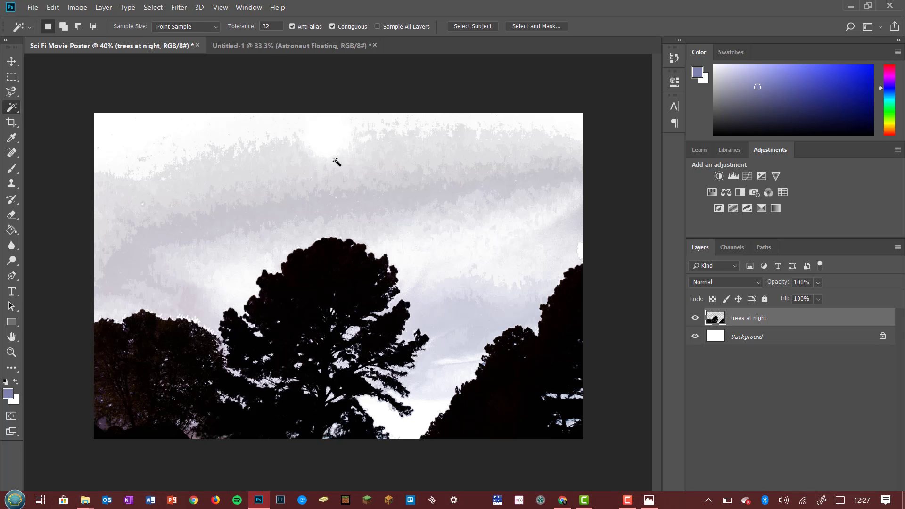
left_click(269, 47)
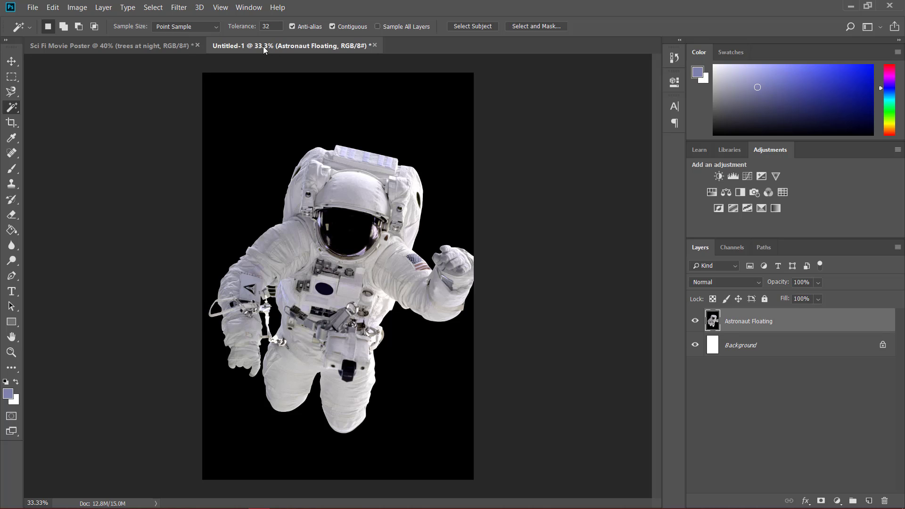
left_click(186, 46)
mouse_move(628, 506)
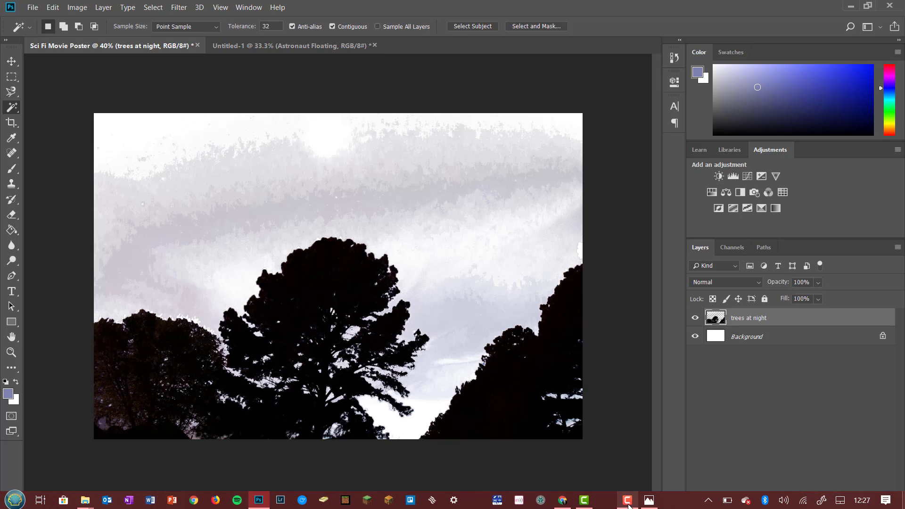